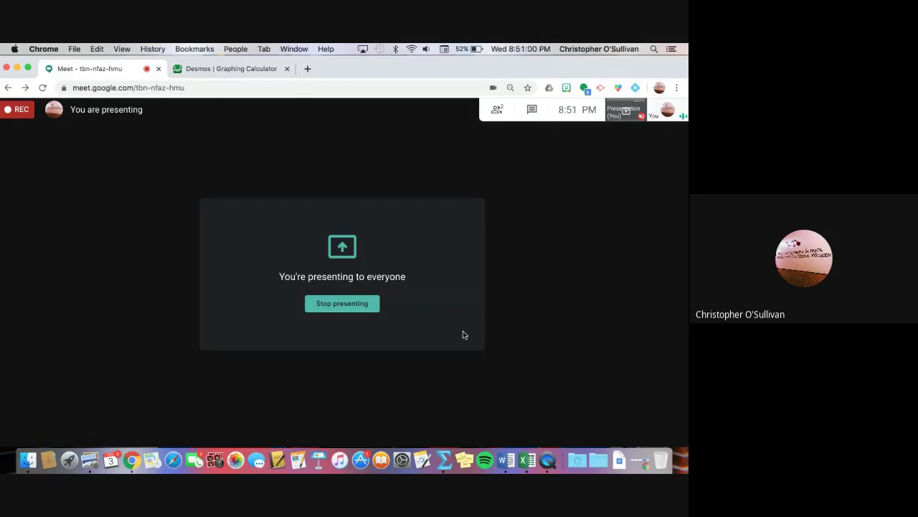
- In MathType, write −290 · π/180 = after the existing −290
{"action": "mouse_move", "coordinate": [464, 335]}
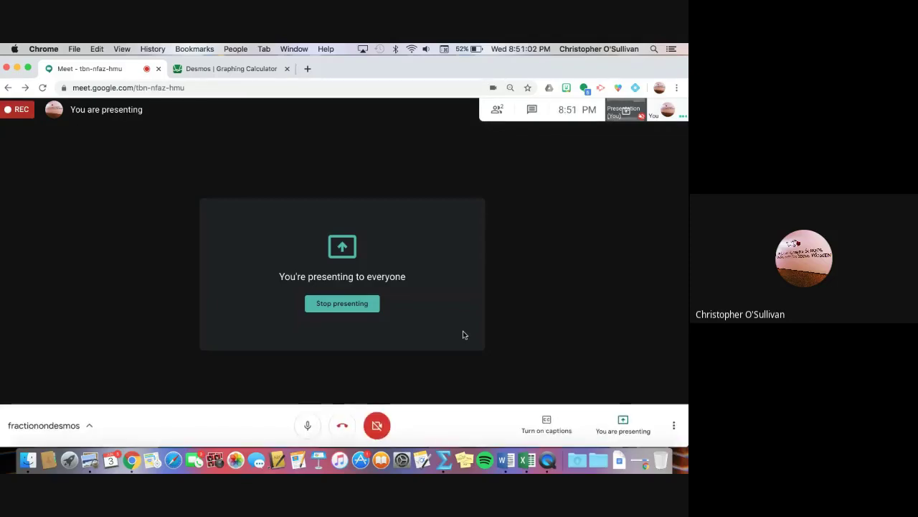
{"action": "key", "text": "super+Tab"}
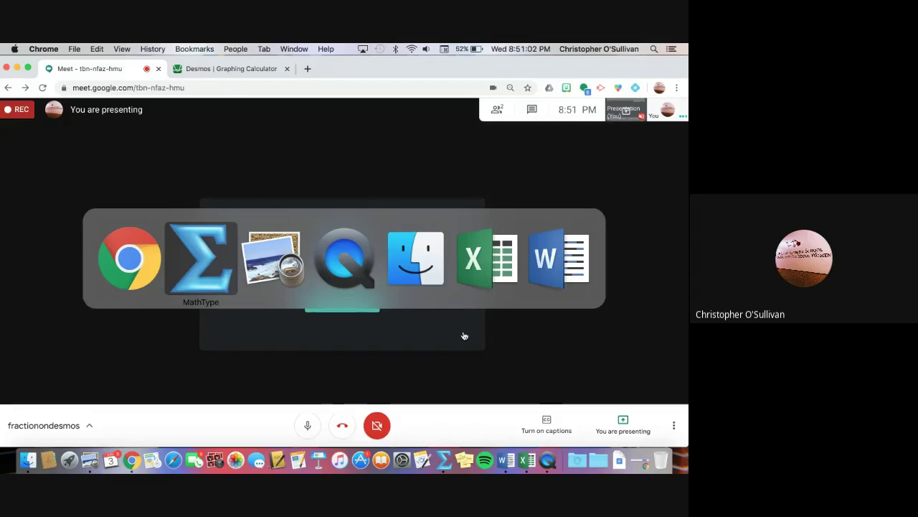
{"action": "key", "text": "super+Tab"}
{"action": "key", "text": "super+Tab"}
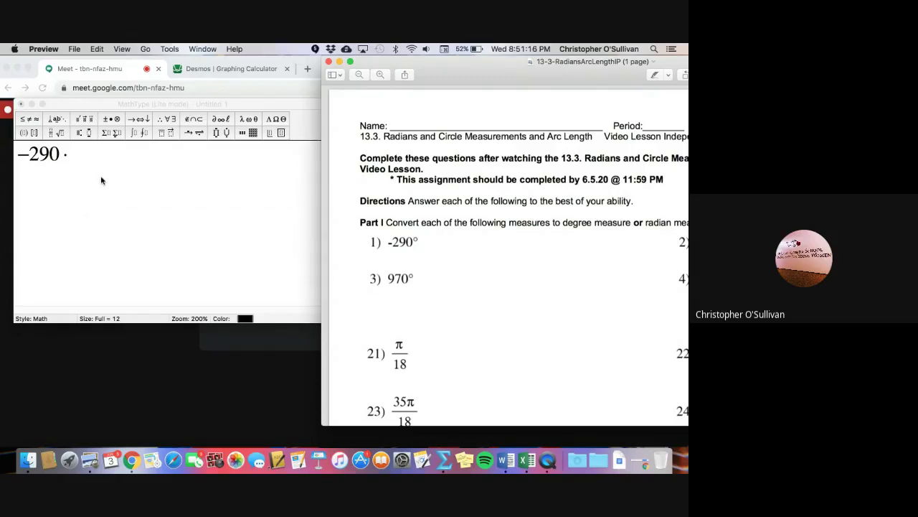
{"action": "left_click", "coordinate": [101, 179]}
{"action": "key", "text": "ctrl+f"}
{"action": "type", "text": "π/"}
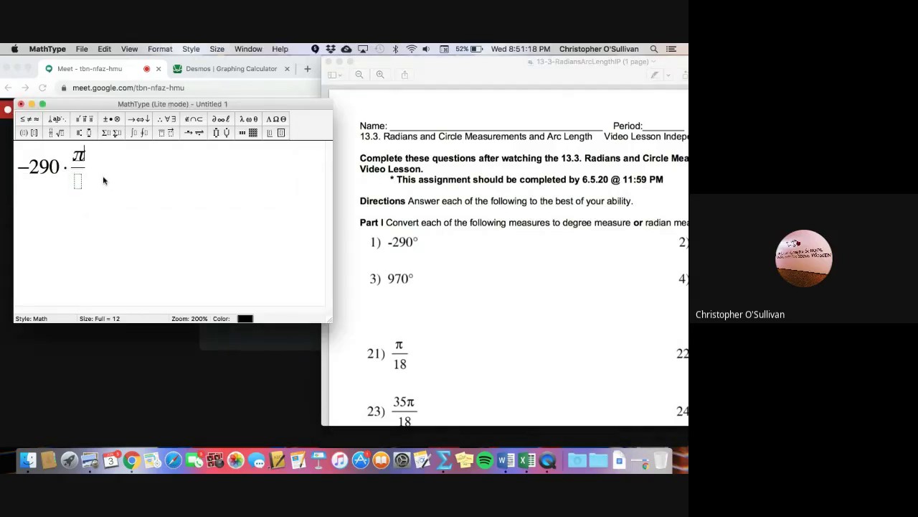
{"action": "type", "text": "180"}
{"action": "key", "text": "Tab"}
{"action": "type", "text": "="}
- Add an answer fraction with π in its numerator, leaving room for a coefficient before π
{"action": "key", "text": "ctrl+f"}
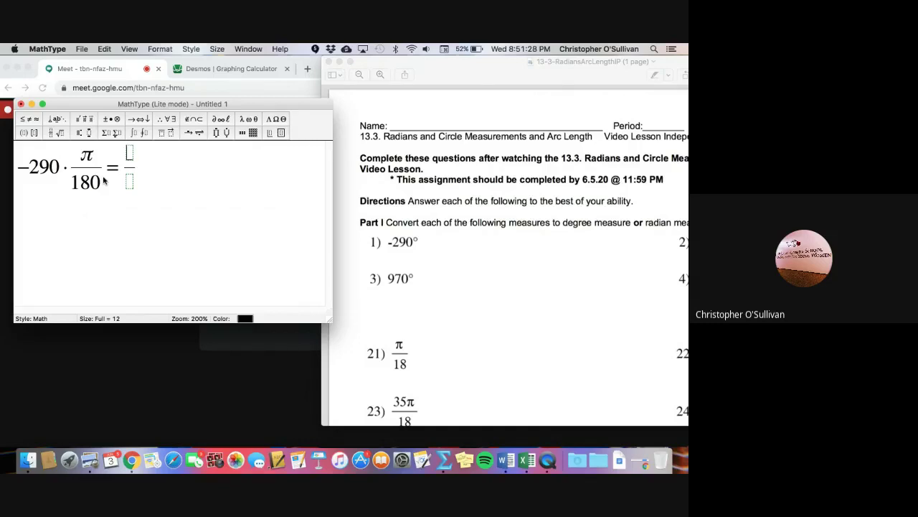
{"action": "type", "text": "π"}
{"action": "key", "text": "shift+Left"}
{"action": "key", "text": "Left"}
{"action": "key", "text": "ctrl+space"}
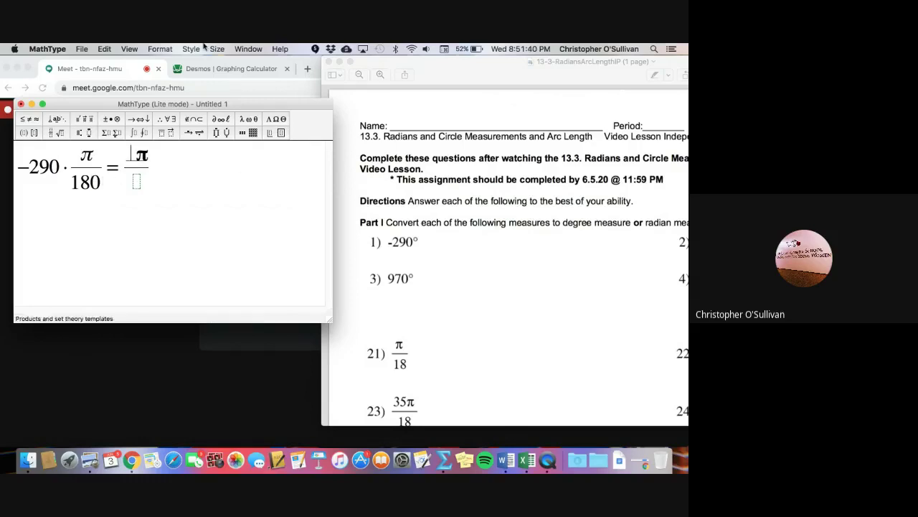
- Erase the contents of the existing Desmos expressions, including 970 · 1/180
{"action": "left_click", "coordinate": [212, 68]}
{"action": "left_click", "coordinate": [153, 223]}
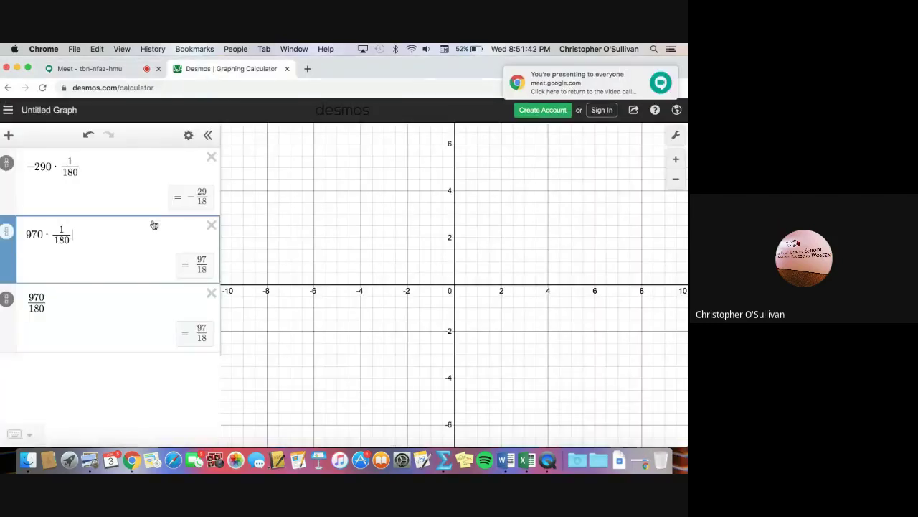
{"action": "key", "text": "BackSpace"}
{"action": "key", "text": "BackSpace"}
{"action": "key", "text": "BackSpace"}
{"action": "key", "text": "BackSpace"}
{"action": "key", "text": "BackSpace"}
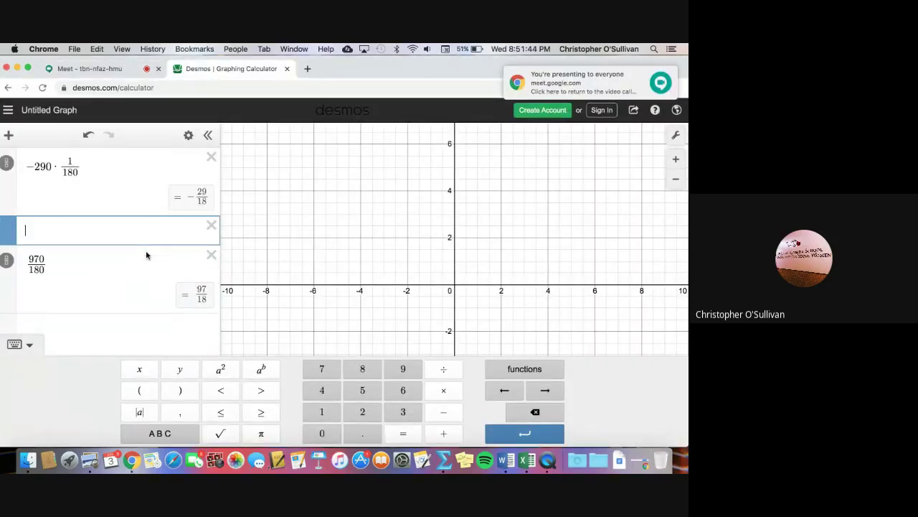
{"action": "key", "text": "Up"}
{"action": "key", "text": "ctrl+a"}
{"action": "key", "text": "BackSpace"}
{"action": "key", "text": "Down"}
{"action": "key", "text": "Down"}
{"action": "key", "text": "ctrl+a"}
{"action": "key", "text": "BackSpace"}
- Delete the empty expression rows, enter −290 in a fresh row, and return to the MathType equation
{"action": "left_click", "coordinate": [211, 216]}
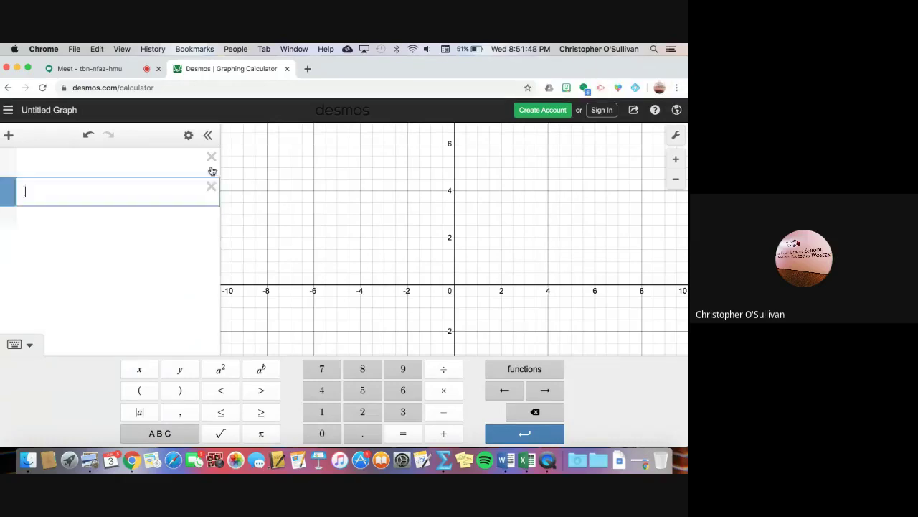
{"action": "left_click", "coordinate": [208, 135]}
{"action": "left_click", "coordinate": [8, 135]}
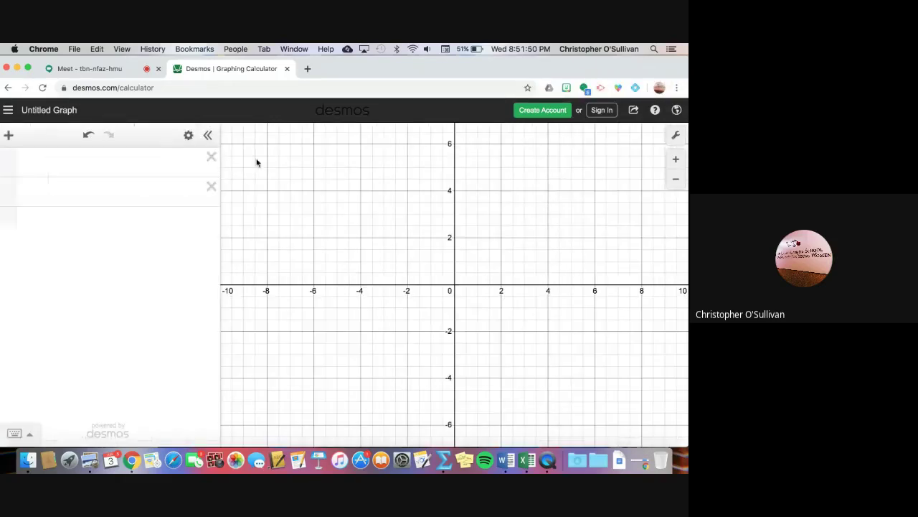
{"action": "left_click", "coordinate": [215, 181]}
{"action": "left_click", "coordinate": [212, 158]}
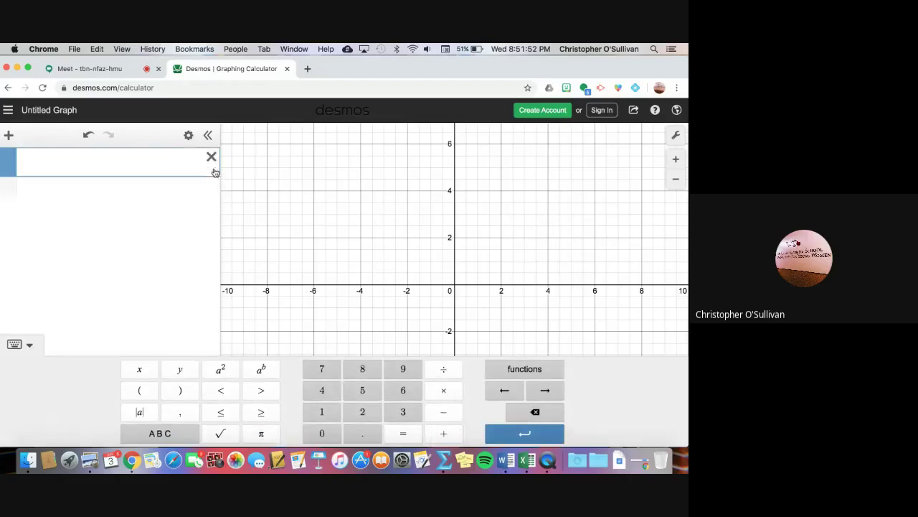
{"action": "type", "text": "-290"}
{"action": "key", "text": "super+Tab"}
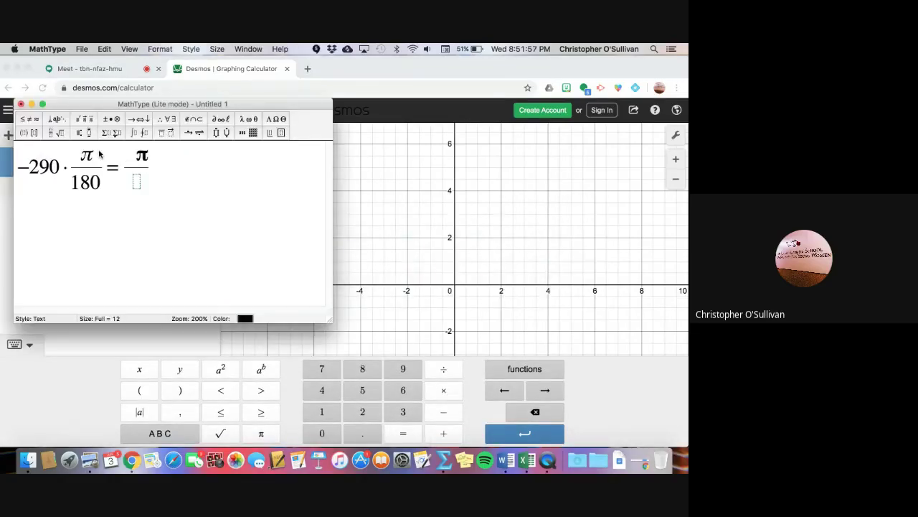
{"action": "left_click", "coordinate": [83, 155]}
- Multiply −290 by 1/180 in the Desmos expression
{"action": "key", "text": "super+Tab"}
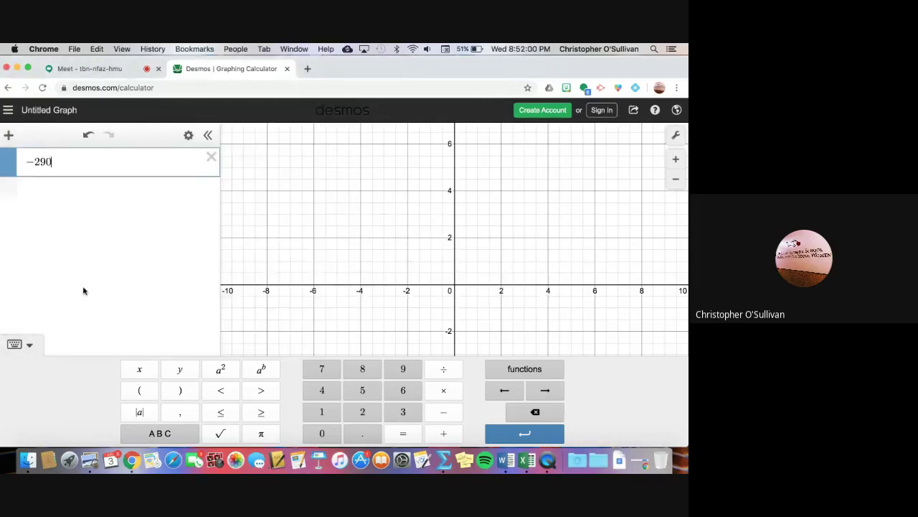
{"action": "left_click", "coordinate": [444, 389]}
{"action": "type", "text": "1"}
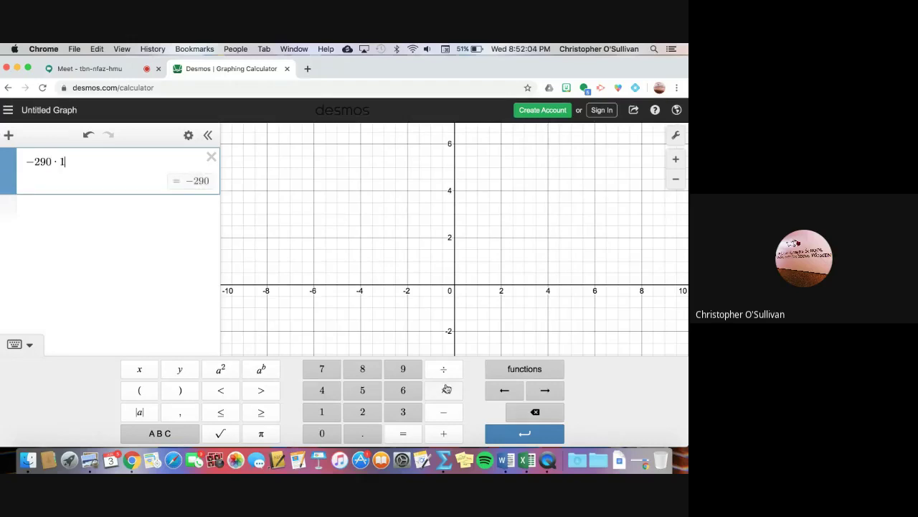
{"action": "type", "text": "./180"}
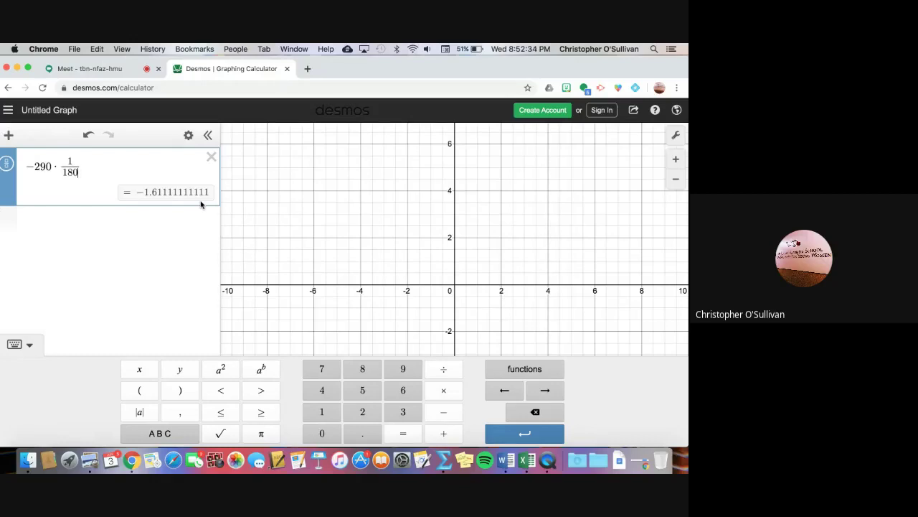
- Switch the −290 · 1/180 result to the exact fraction −29/18
{"action": "scroll", "coordinate": [158, 194], "scroll_direction": "up", "scroll_amount": 5}
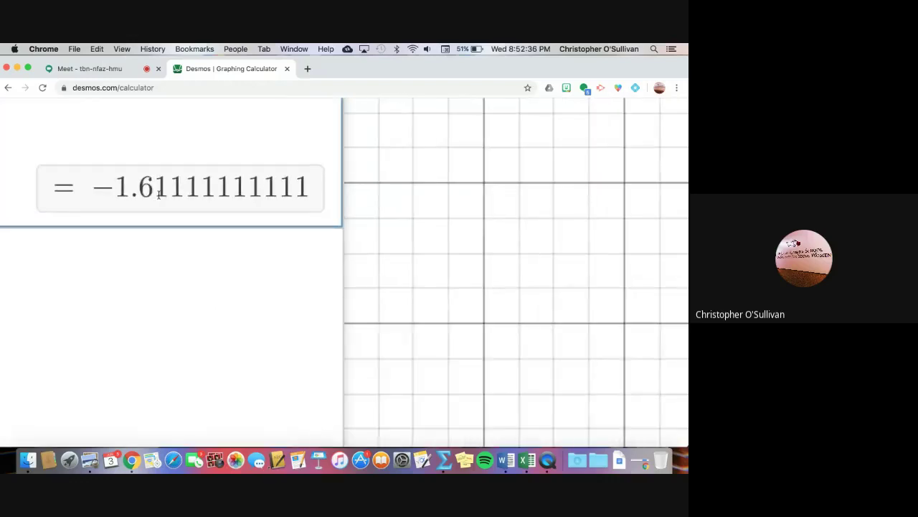
{"action": "scroll", "coordinate": [159, 194], "scroll_direction": "down", "scroll_amount": 5}
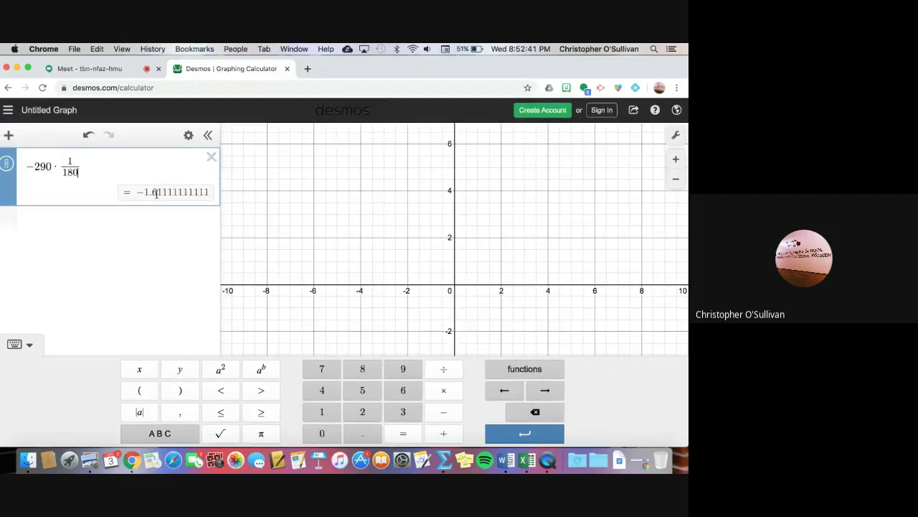
{"action": "scroll", "coordinate": [2, 187], "scroll_direction": "up", "scroll_amount": 5}
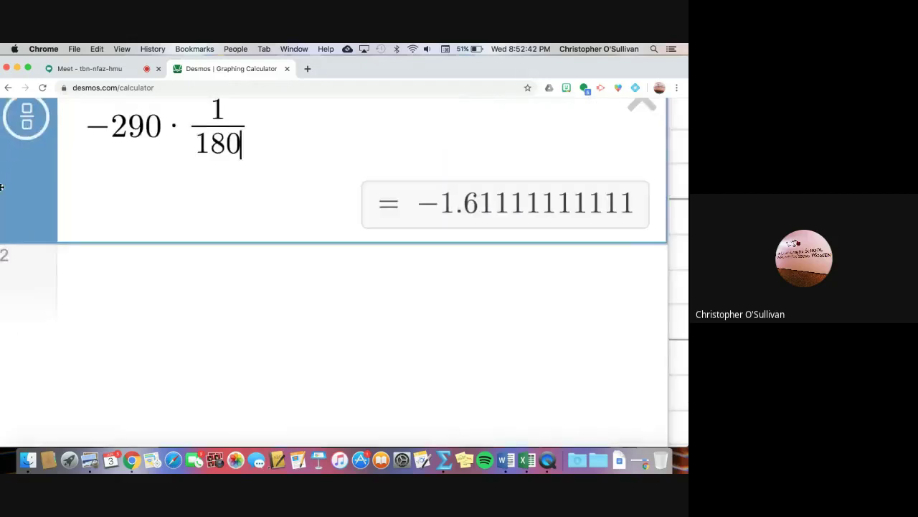
{"action": "scroll", "coordinate": [3, 181], "scroll_direction": "up", "scroll_amount": 1}
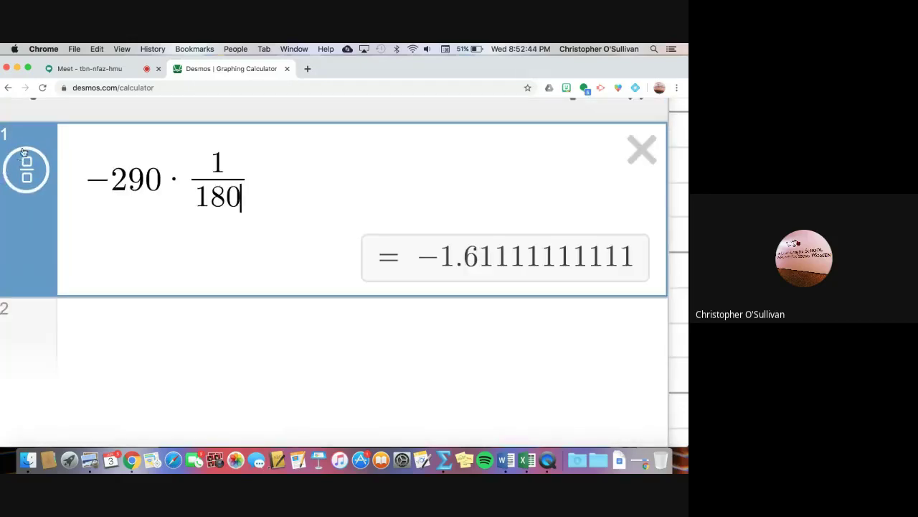
{"action": "left_click", "coordinate": [27, 170]}
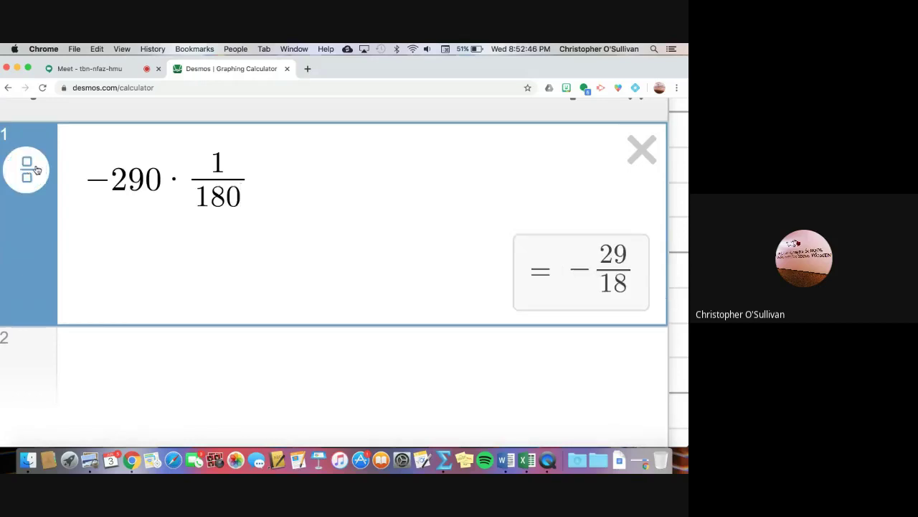
{"action": "left_click_drag", "start_coordinate": [634, 262], "coordinate": [578, 274]}
- Complete the MathType answer as −29π/18 and start a new line below it
{"action": "key", "text": "super+Tab"}
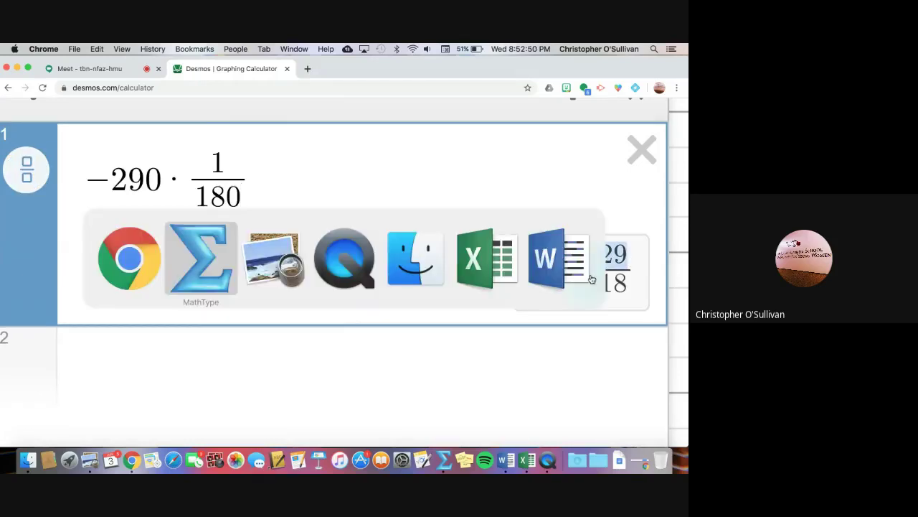
{"action": "type", "text": "-29π/"}
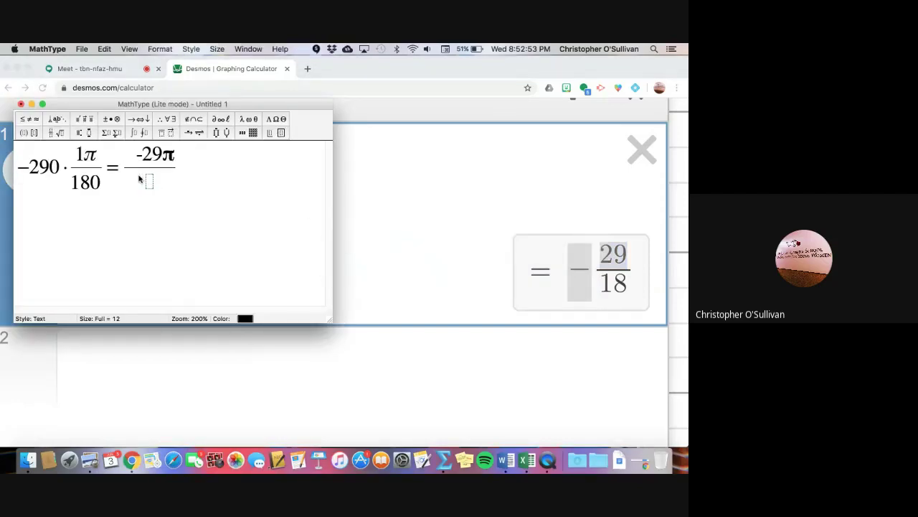
{"action": "left_click", "coordinate": [141, 180]}
{"action": "type", "text": "18"}
{"action": "left_click", "coordinate": [193, 183]}
{"action": "key", "text": "Return"}
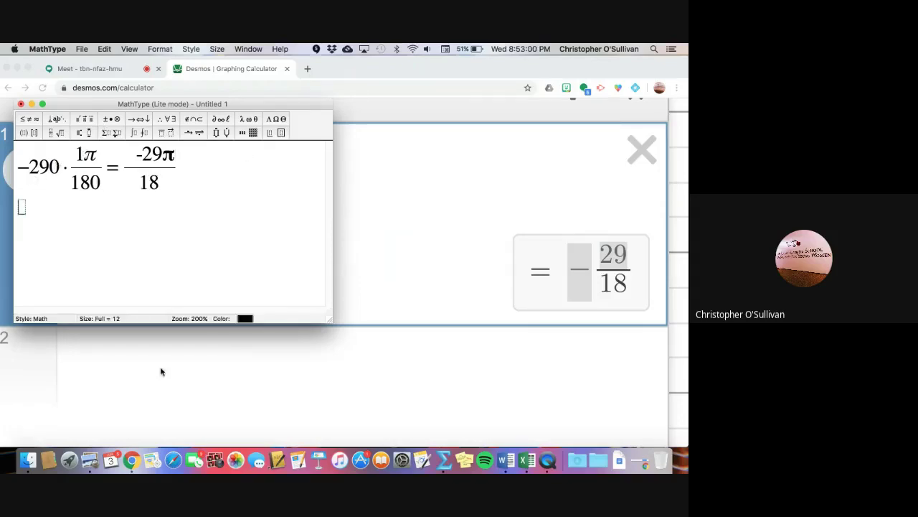
- Add −290/180 as a second Desmos expression and display its result as −29/18
{"action": "left_click", "coordinate": [180, 359]}
{"action": "left_click", "coordinate": [180, 356]}
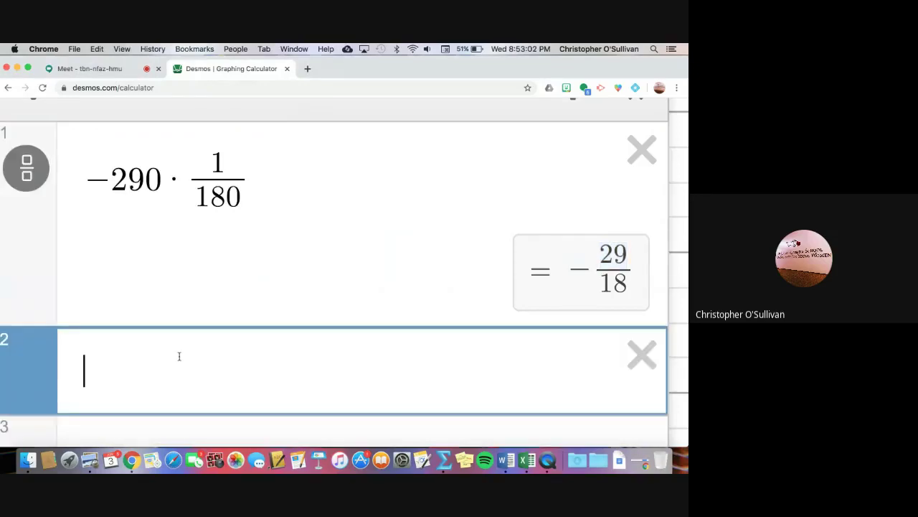
{"action": "type", "text": "-290"}
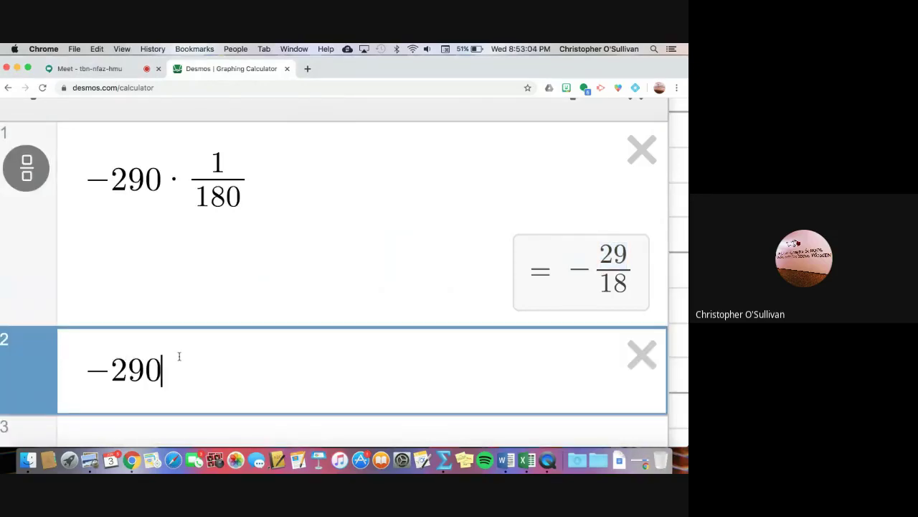
{"action": "type", "text": "/180"}
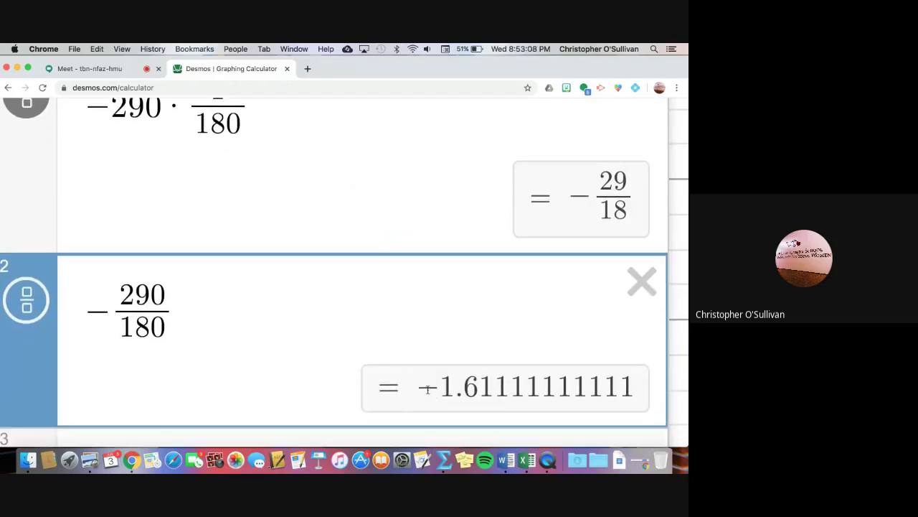
{"action": "left_click_drag", "start_coordinate": [418, 388], "coordinate": [634, 388]}
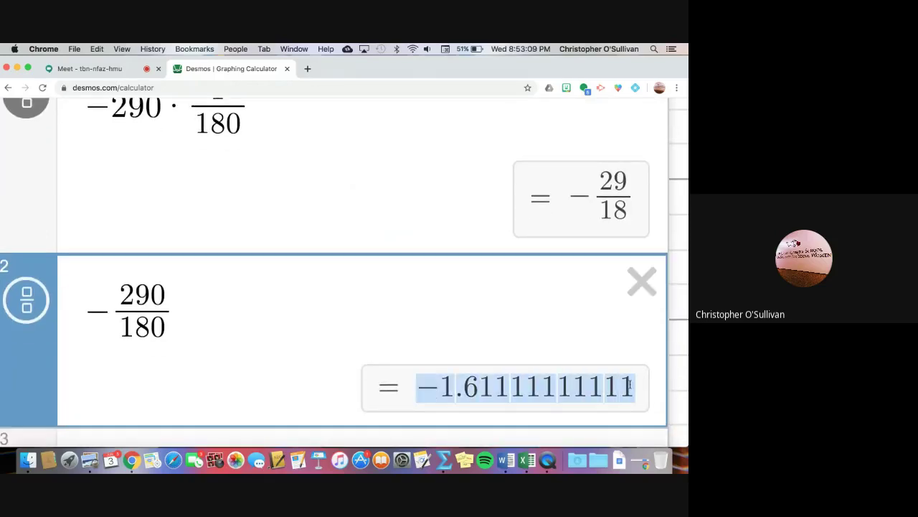
{"action": "left_click", "coordinate": [43, 298]}
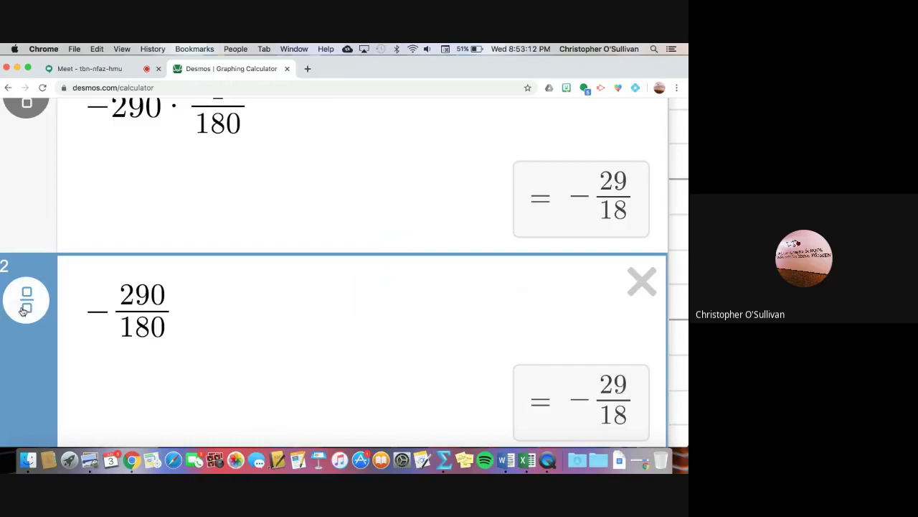
{"action": "scroll", "coordinate": [406, 435], "scroll_direction": "down", "scroll_amount": 1}
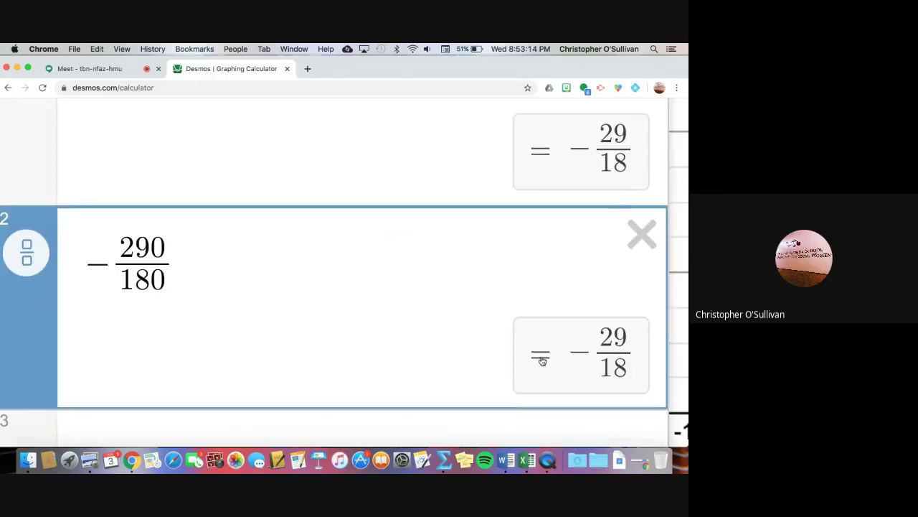
- Check the next problem, 970°, on the worksheet
{"action": "key", "text": "super+Tab"}
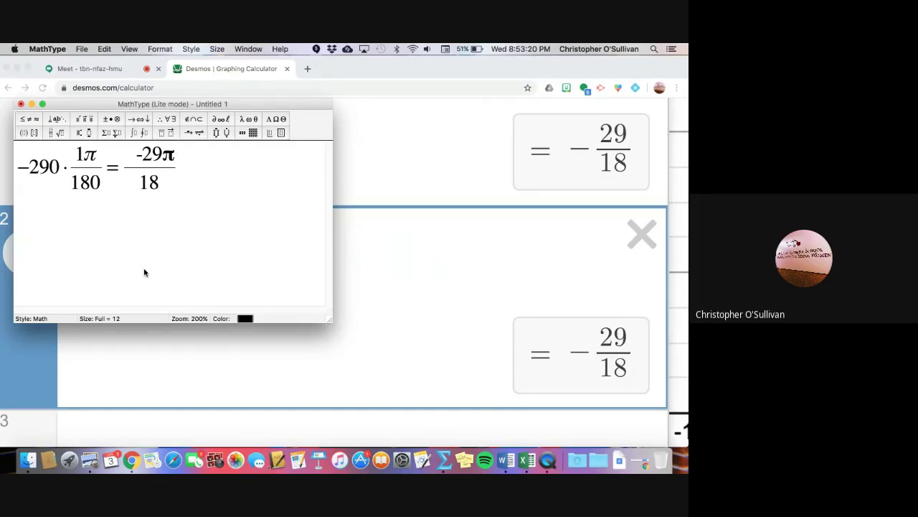
{"action": "key", "text": "super+Tab"}
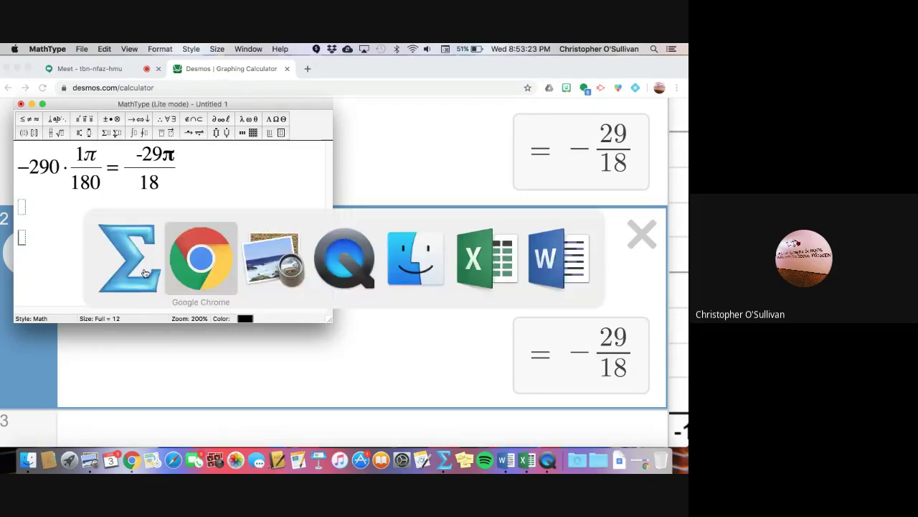
{"action": "key", "text": "super+Tab"}
{"action": "left_click_drag", "start_coordinate": [418, 286], "coordinate": [386, 280]}
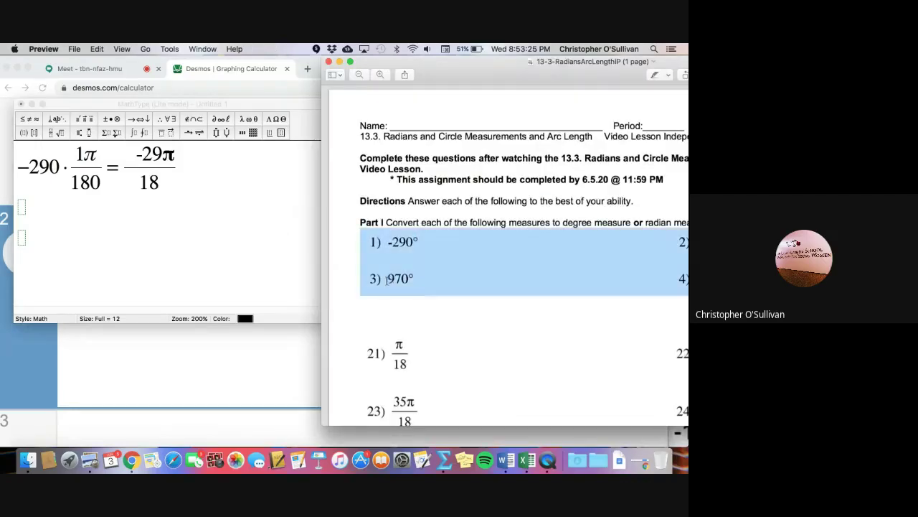
{"action": "left_click", "coordinate": [343, 273]}
- Type 970 · π/180 = on the second MathType line
{"action": "left_click", "coordinate": [32, 238]}
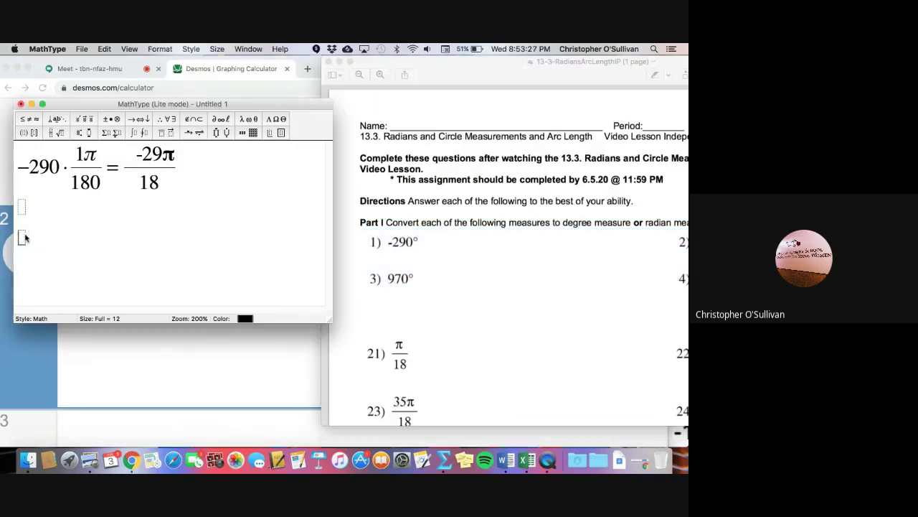
{"action": "type", "text": "970≤"}
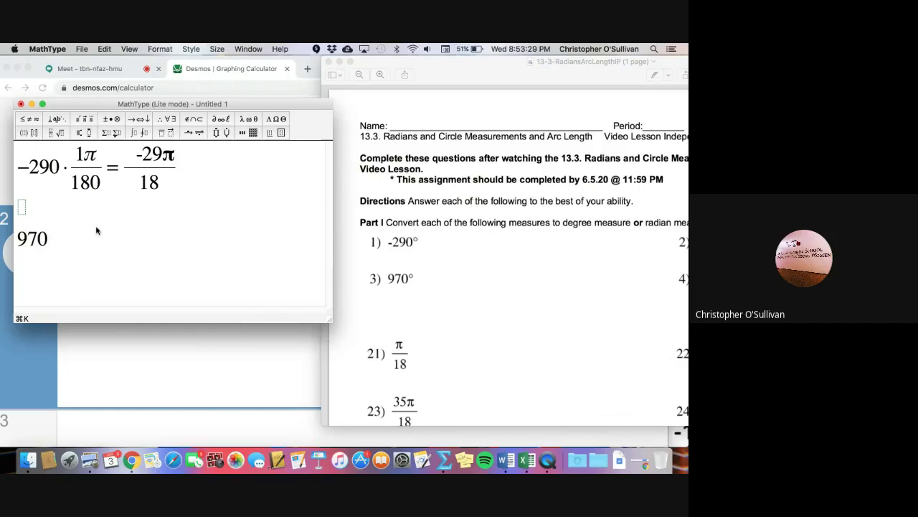
{"action": "key", "text": "BackSpace"}
{"action": "type", "text": "·"}
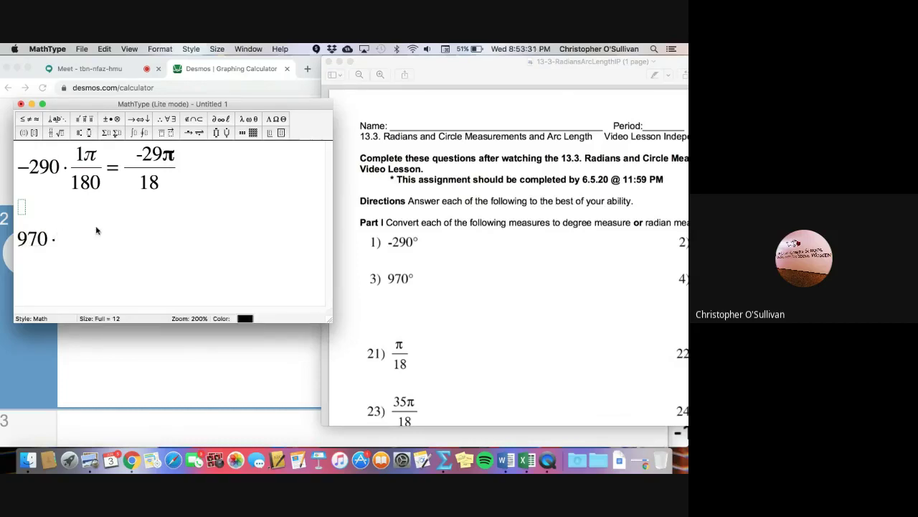
{"action": "key", "text": "ctrl+f"}
{"action": "type", "text": "π"}
{"action": "key", "text": "Tab"}
{"action": "type", "text": "180"}
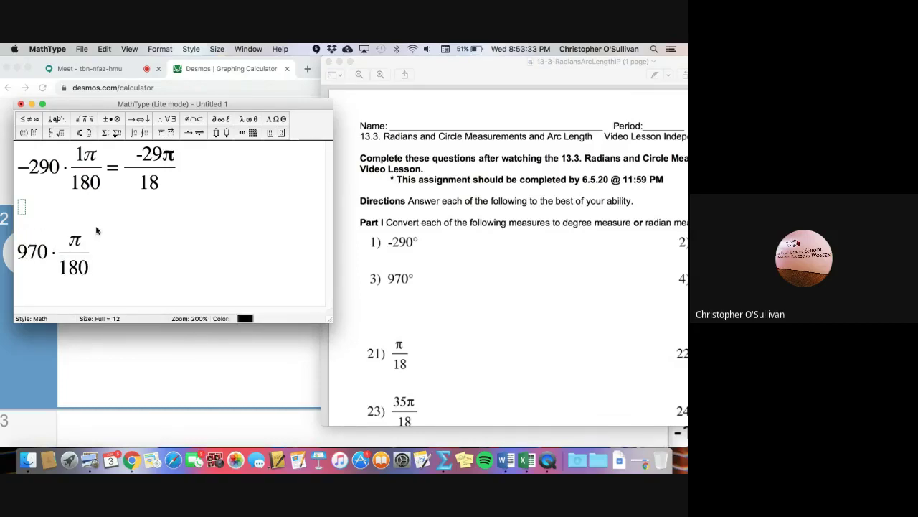
{"action": "key", "text": "Tab"}
{"action": "type", "text": "="}
- Enter 970/180 in Desmos row 3 and toggle its result to the fraction 97/18
{"action": "left_click", "coordinate": [97, 359]}
{"action": "scroll", "coordinate": [98, 363], "scroll_direction": "down", "scroll_amount": 3}
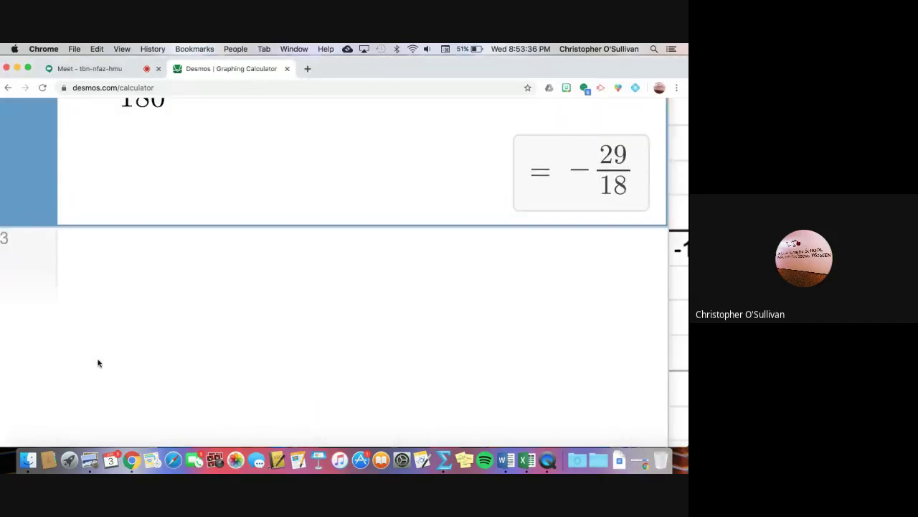
{"action": "left_click", "coordinate": [141, 248]}
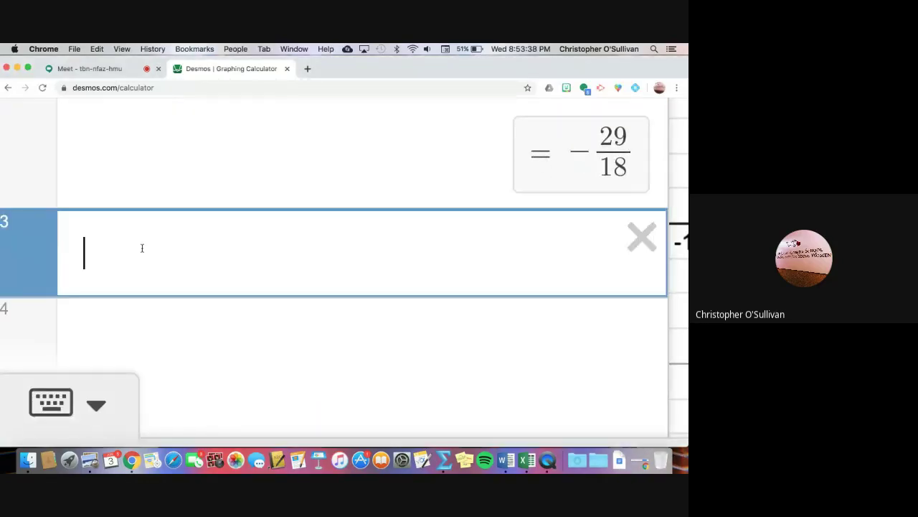
{"action": "type", "text": "97"}
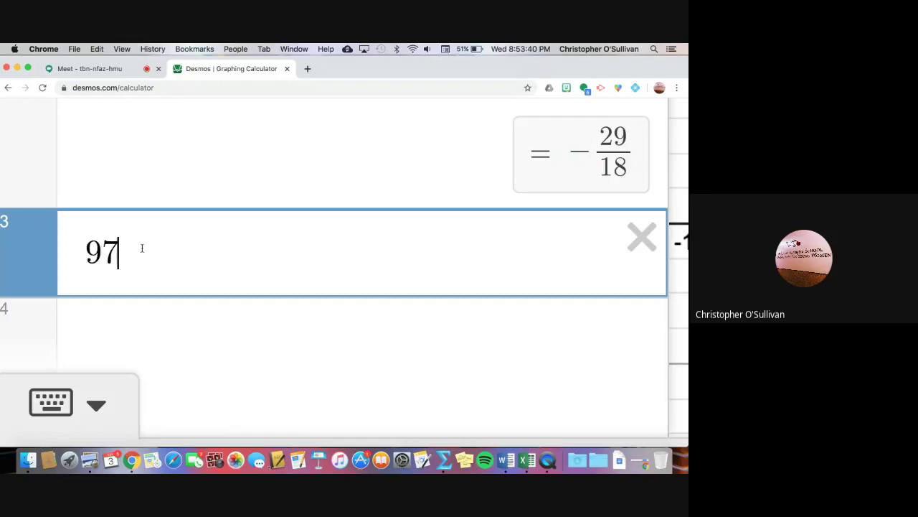
{"action": "type", "text": "0/180"}
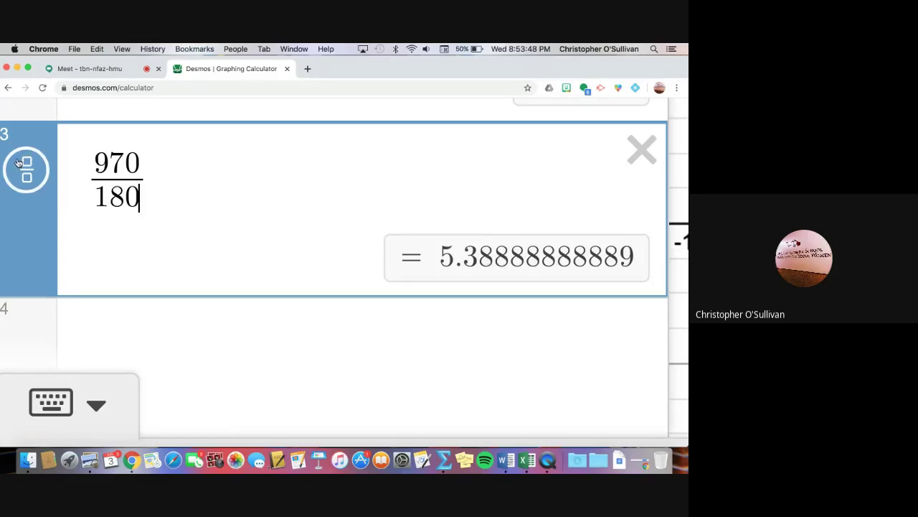
{"action": "scroll", "coordinate": [19, 163], "scroll_direction": "up", "scroll_amount": 3}
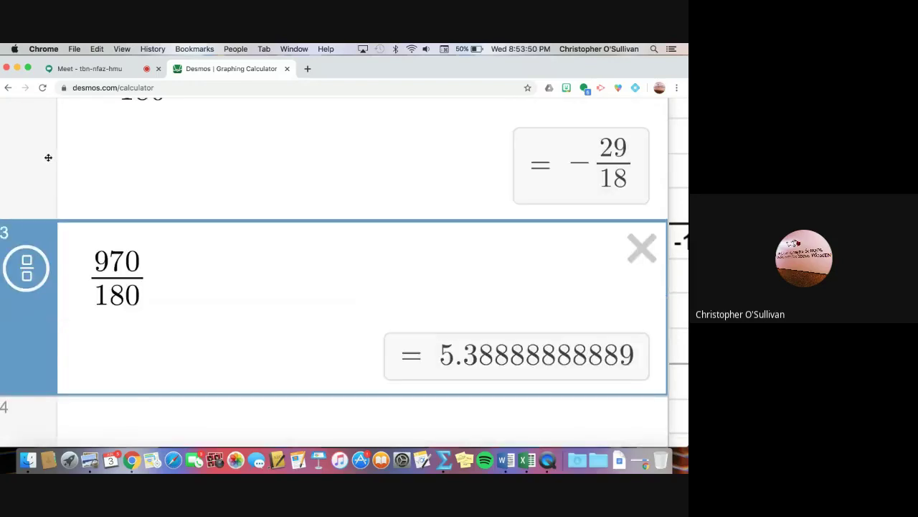
{"action": "left_click", "coordinate": [39, 267]}
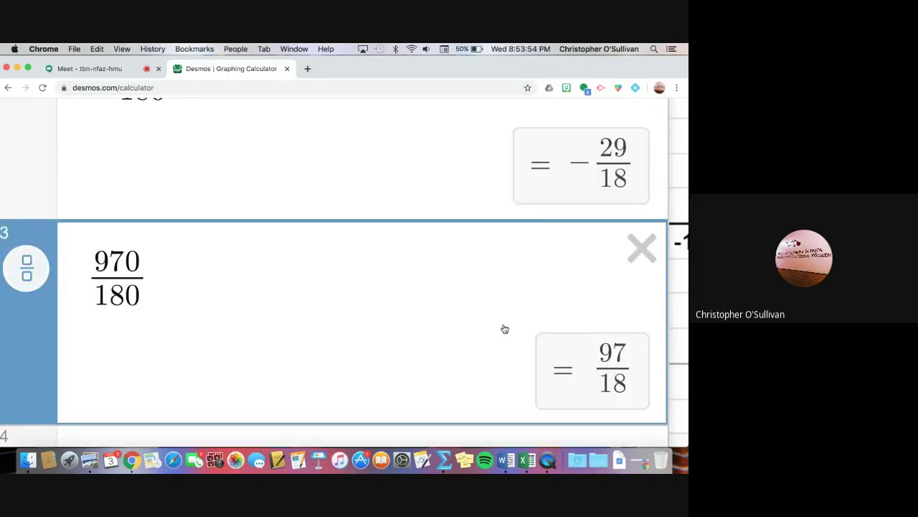
- Complete the second equation's answer as 97π/18
{"action": "key", "text": "super+Tab"}
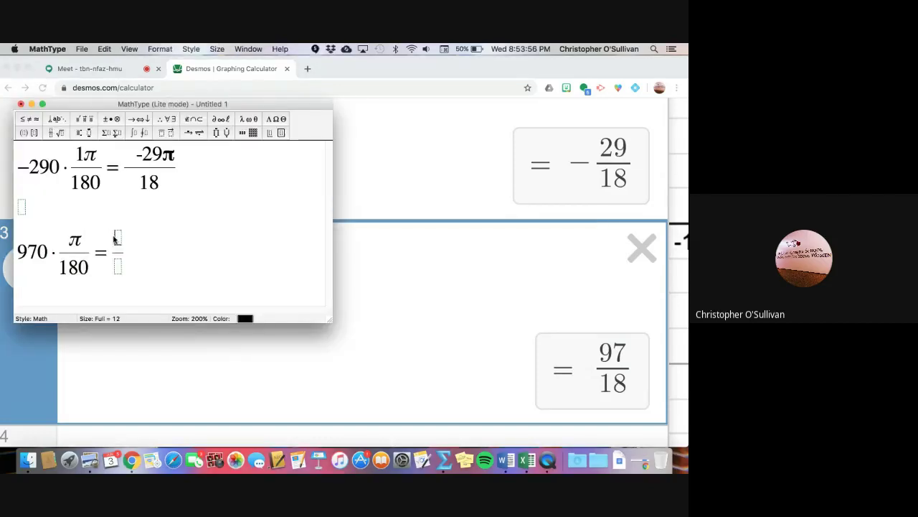
{"action": "type", "text": "97π/"}
{"action": "key", "text": "Tab"}
{"action": "type", "text": "18"}
{"action": "key", "text": "Tab"}
- Add the text note "π is always in your answer!!!" and widen the window to show it
{"action": "key", "text": "ctrl+shift+e"}
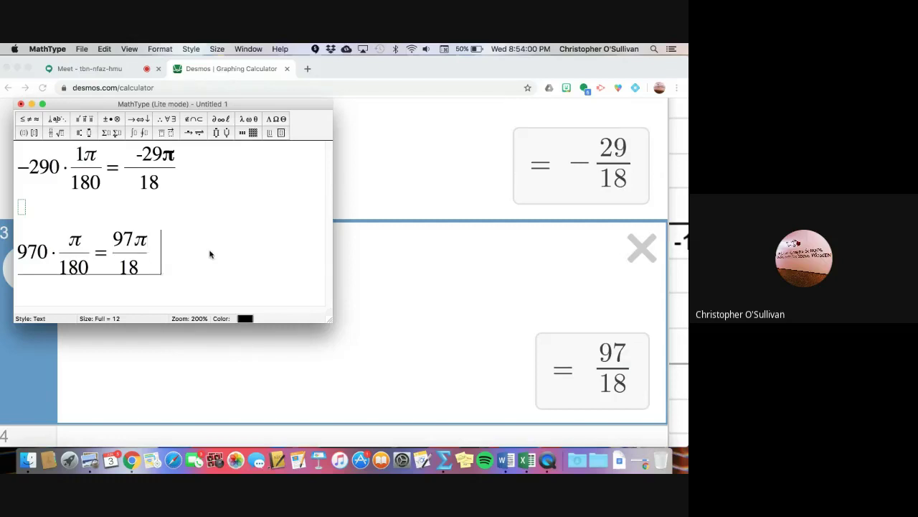
{"action": "type", "text": "π is al"}
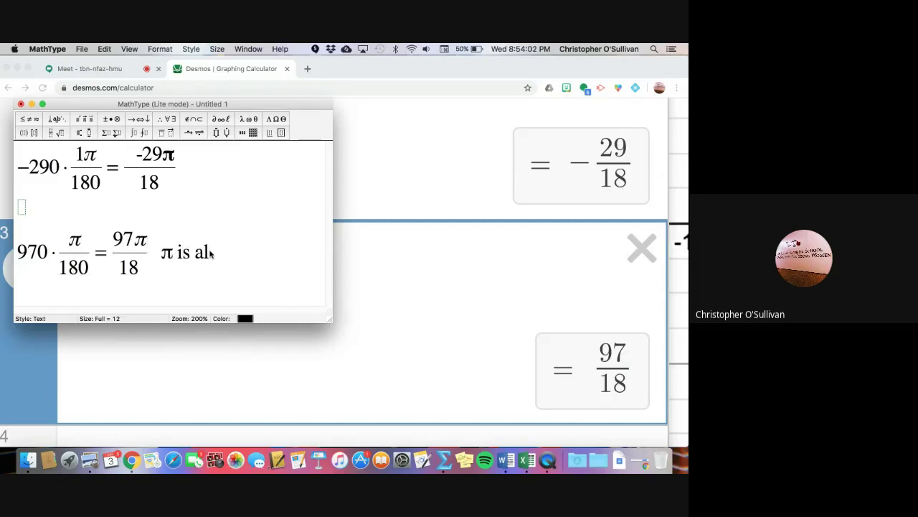
{"action": "type", "text": "ways in your answe"}
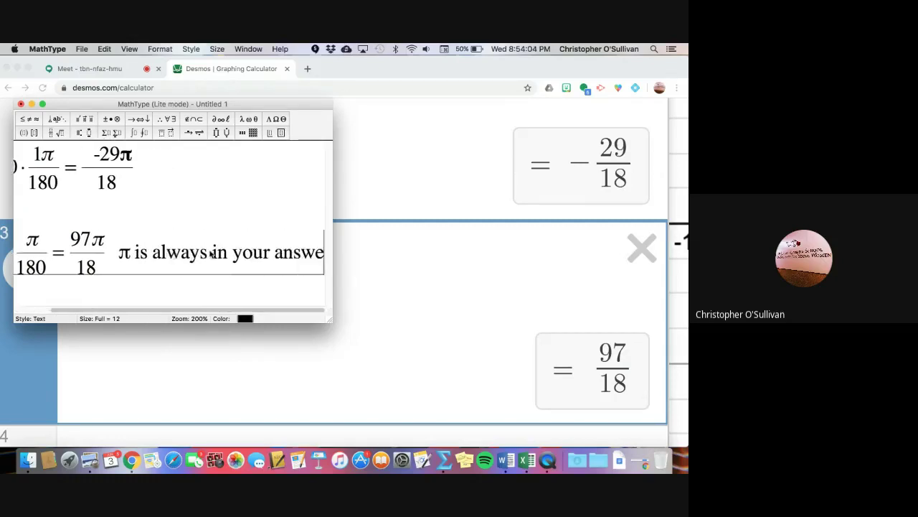
{"action": "type", "text": "r!!!"}
{"action": "key", "text": "super+a"}
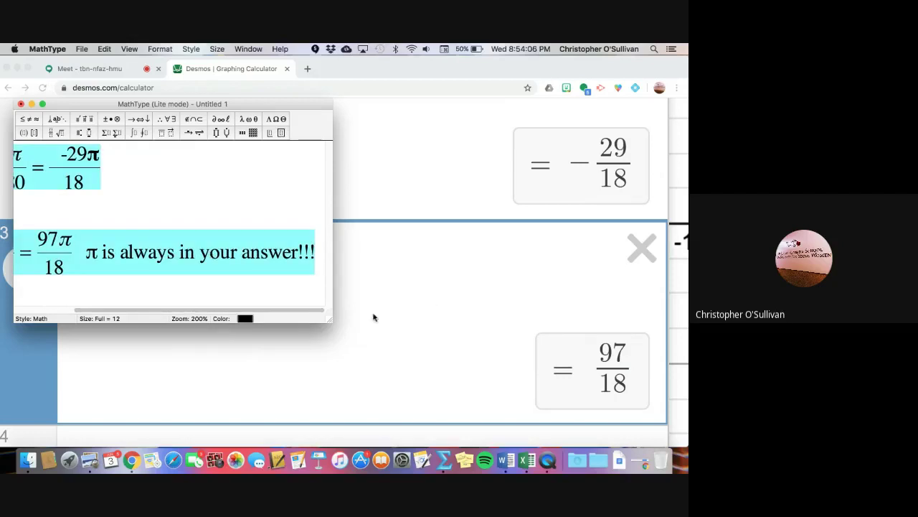
{"action": "left_click_drag", "start_coordinate": [333, 318], "coordinate": [510, 345]}
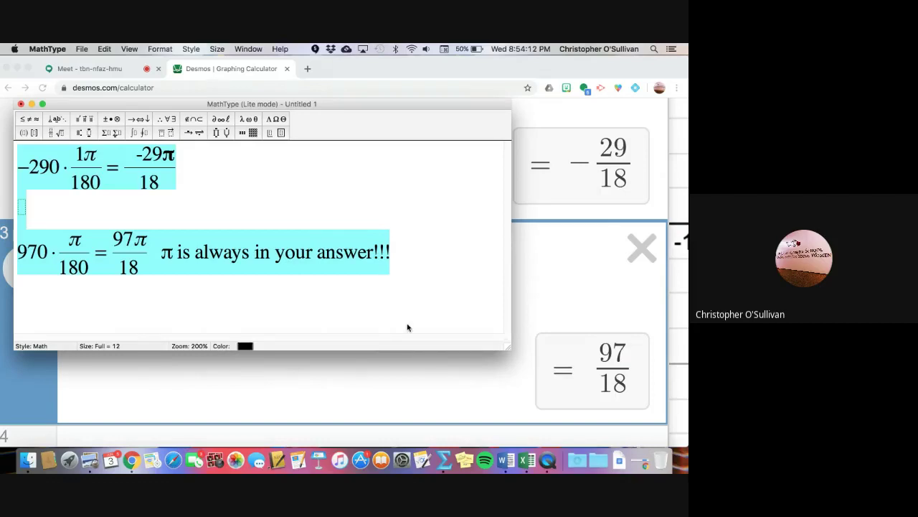
- Bring Desmos to the front, showing the three fraction results −29/18, −29/18 and 97/18
{"action": "left_click", "coordinate": [515, 337]}
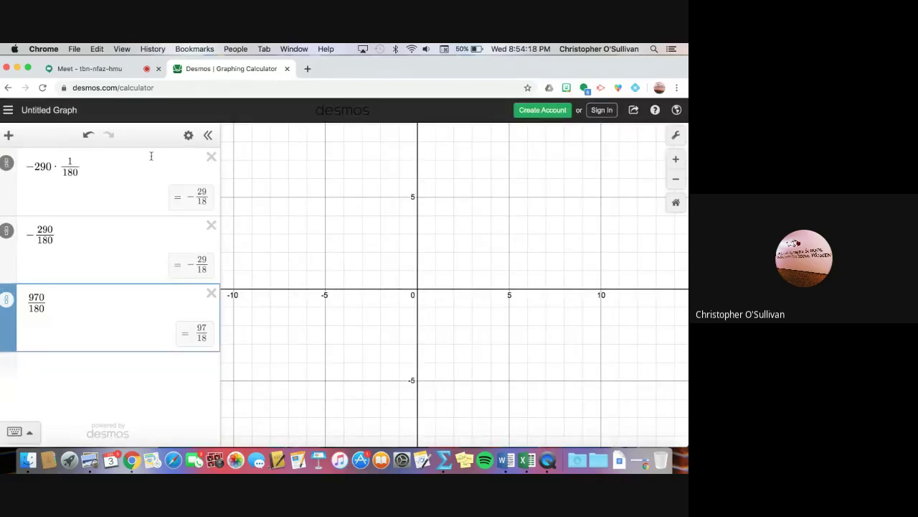
- Switch back to the Google Meet call, which shows the screen presented to everyone
{"action": "left_click", "coordinate": [110, 69]}
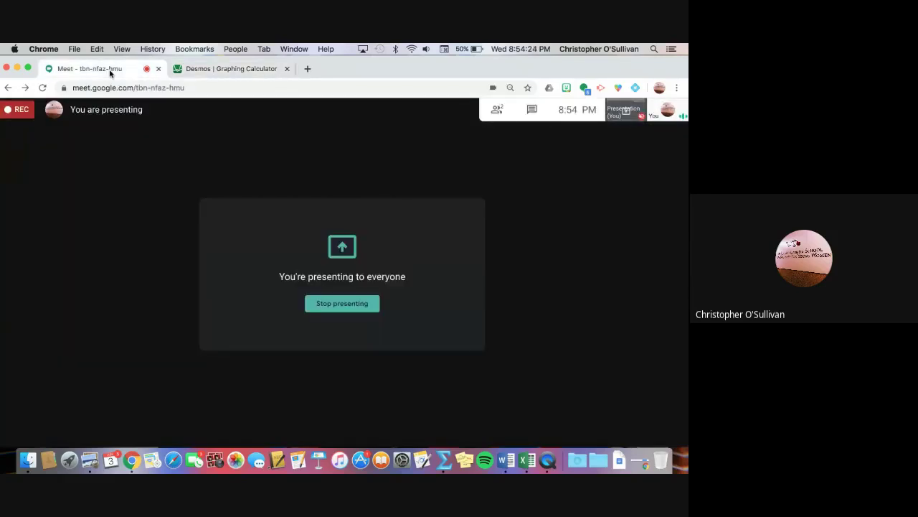